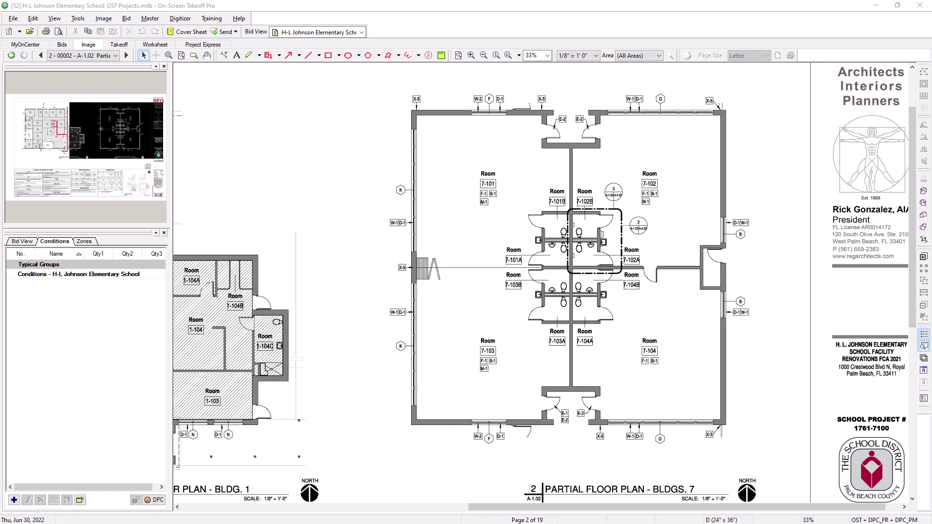
In the school's group, start a new condition with type Base and name 'B-1 - Vinyl Wall Base'.
left_click(79, 274)
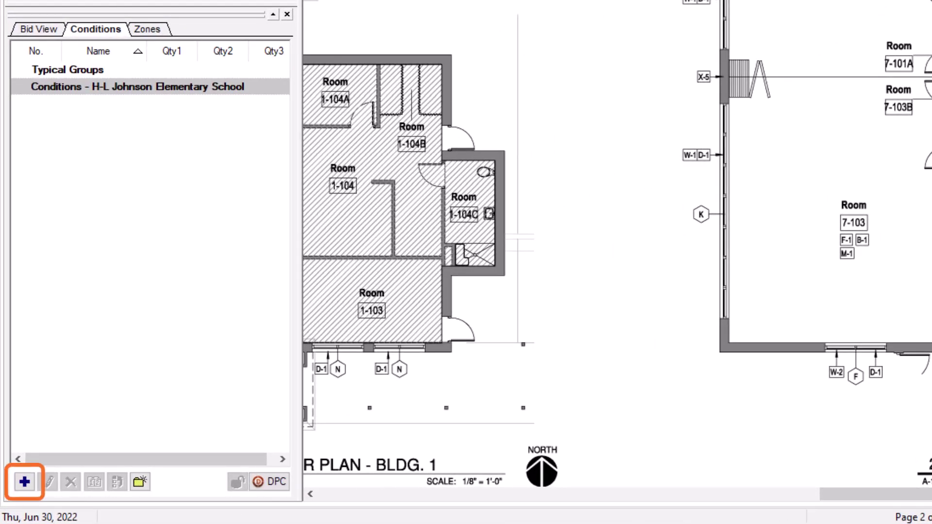
left_click(24, 485)
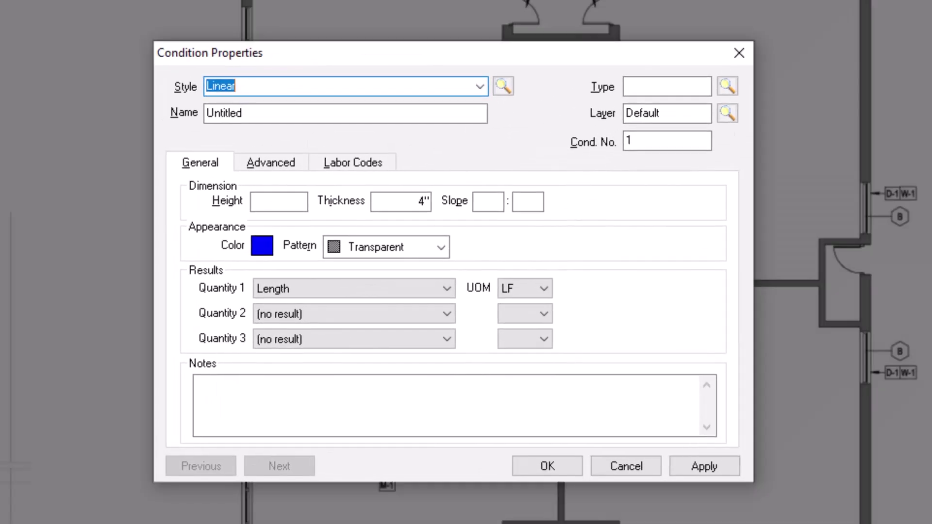
left_click(646, 90)
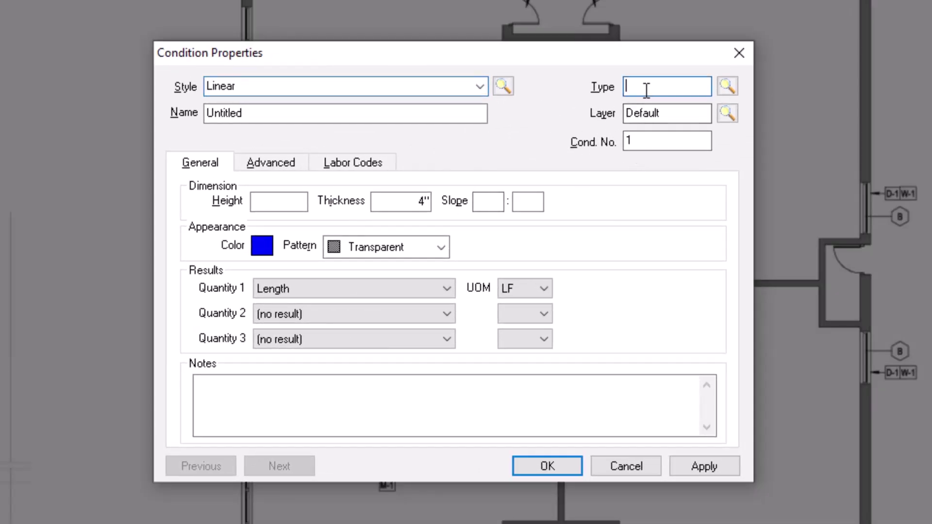
type("Base")
key("Tab")
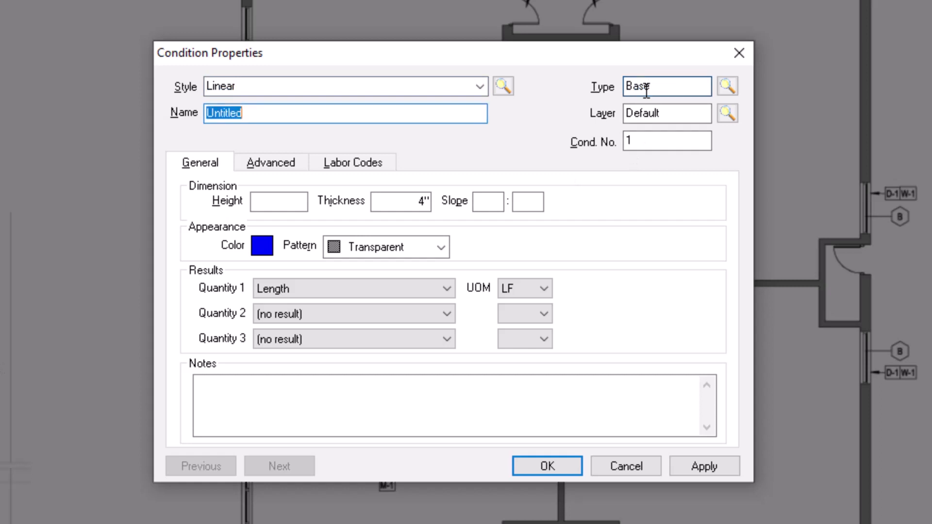
type("B-1 ")
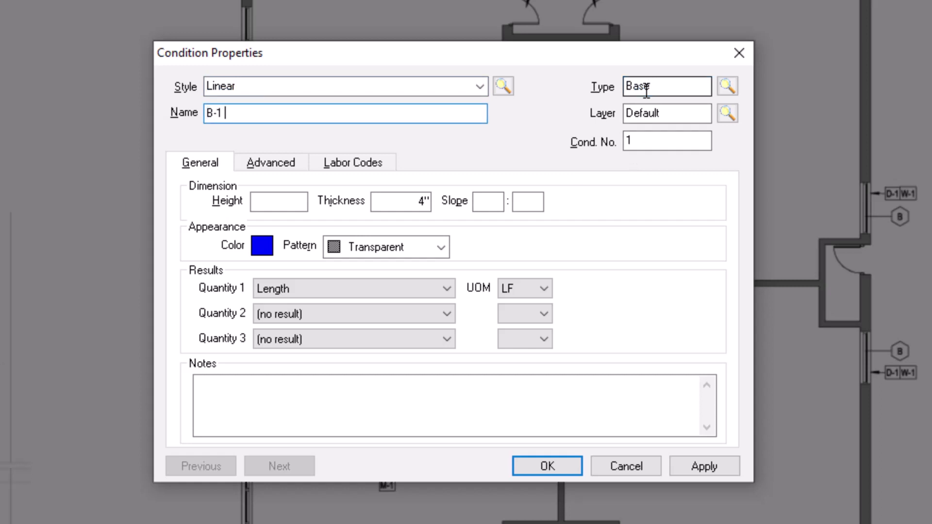
type("- Vinyl Wall Base")
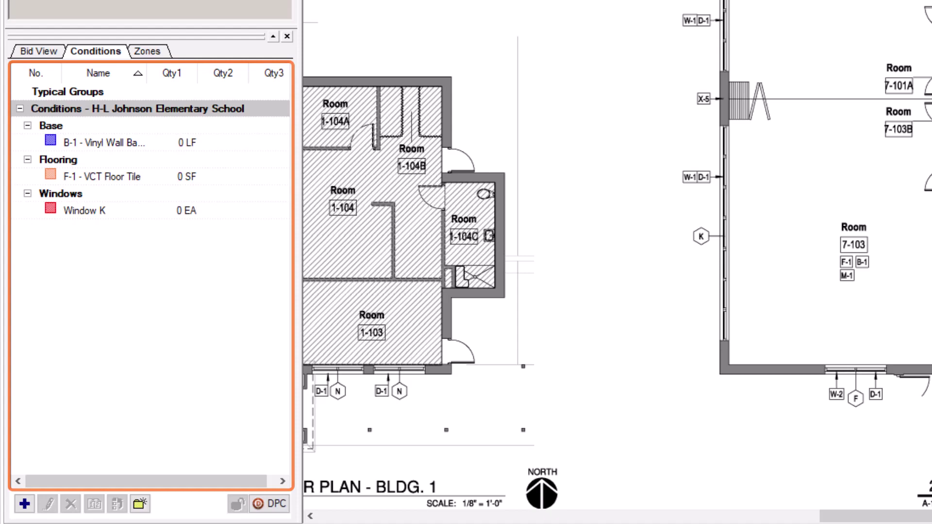
With B-1 selected, draw a wall base line from the top wall to the toilet partition.
left_click(148, 150)
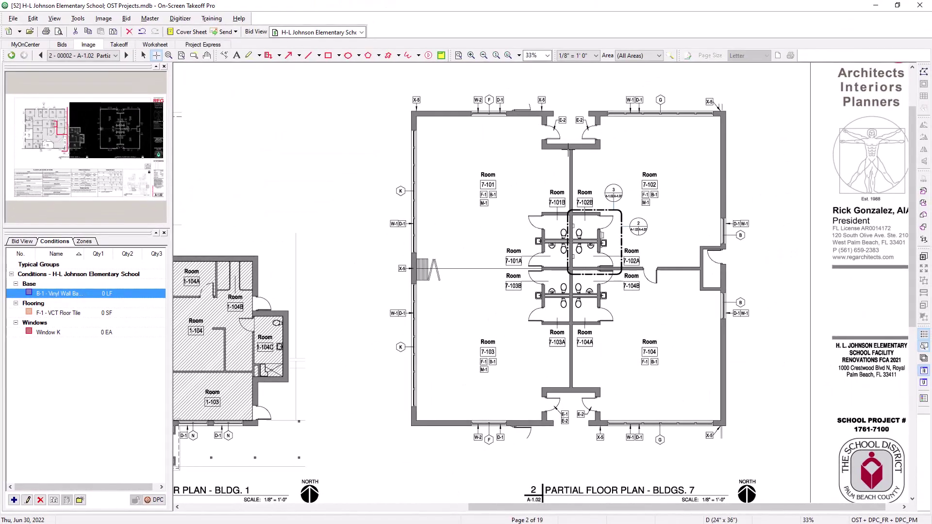
left_click(569, 148)
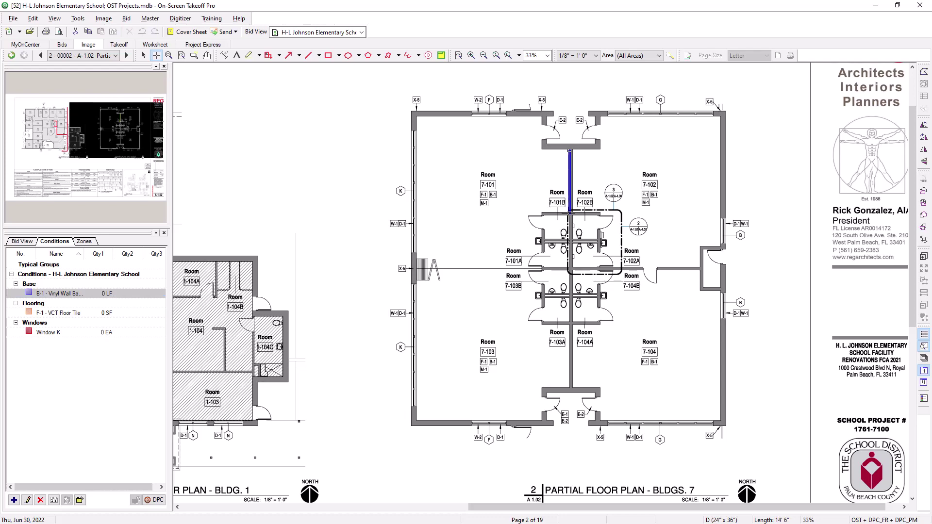
double_click(567, 212)
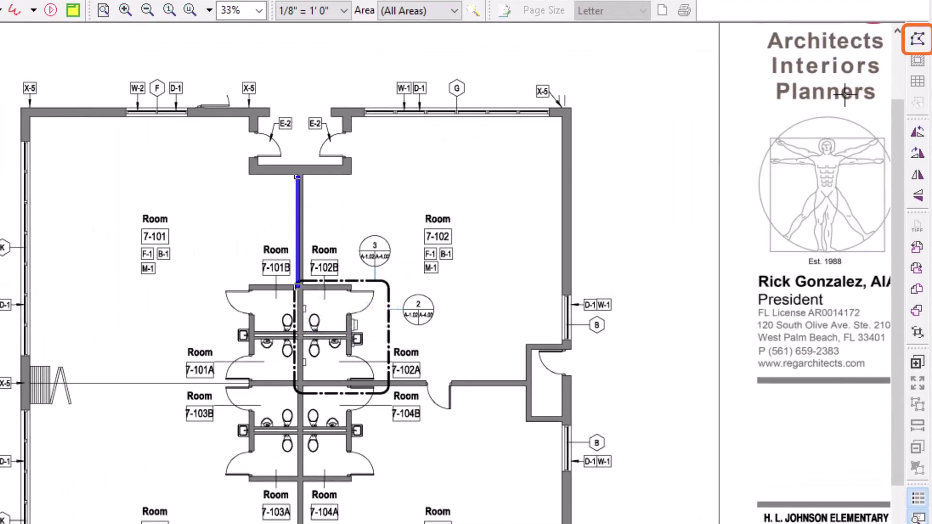
In Contour Mode, trace the B-1 wall base around every corner of room 7-102.
left_click(918, 39)
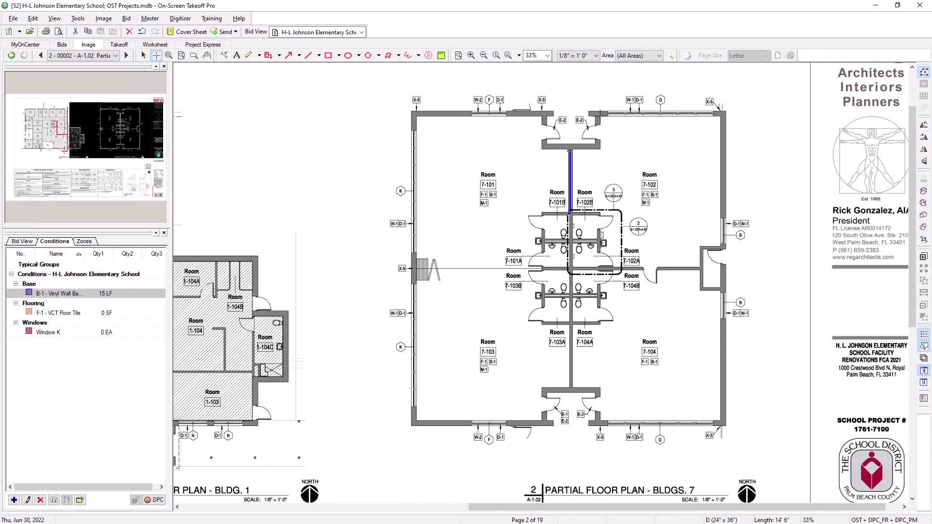
left_click(372, 119)
left_click(601, 149)
left_click(573, 149)
left_click(572, 212)
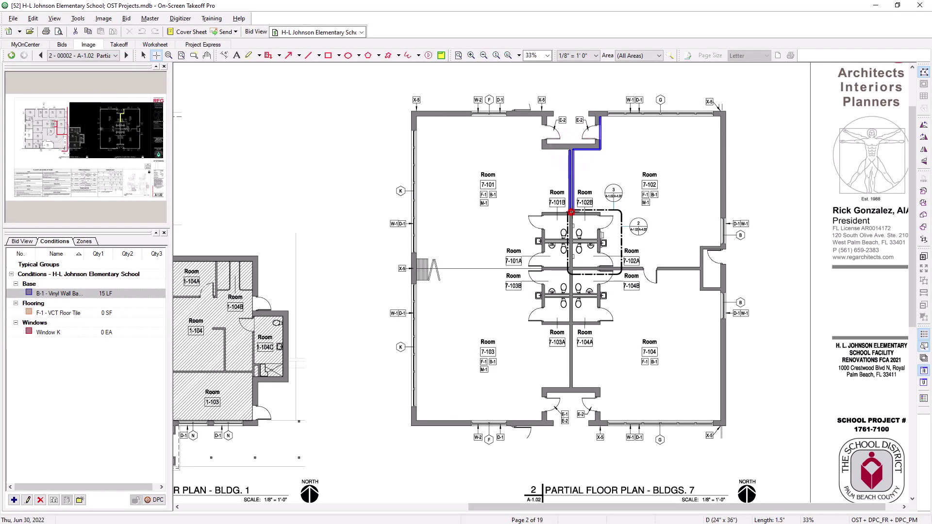
left_click(601, 212)
left_click(601, 268)
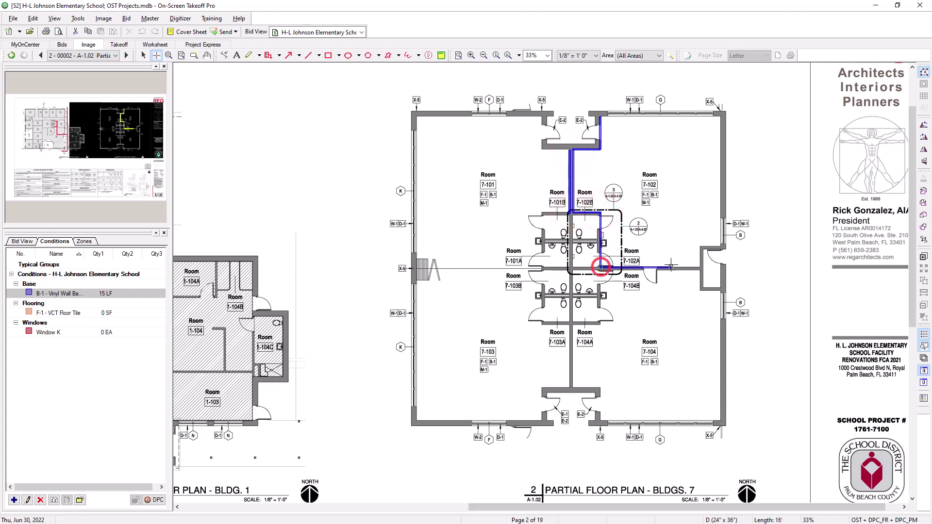
left_click(701, 267)
left_click(701, 246)
left_click(721, 246)
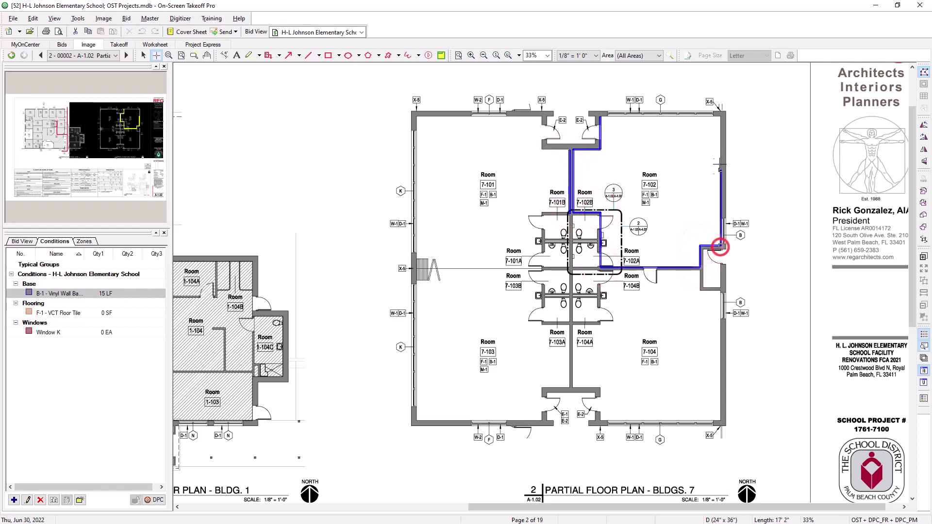
left_click(721, 117)
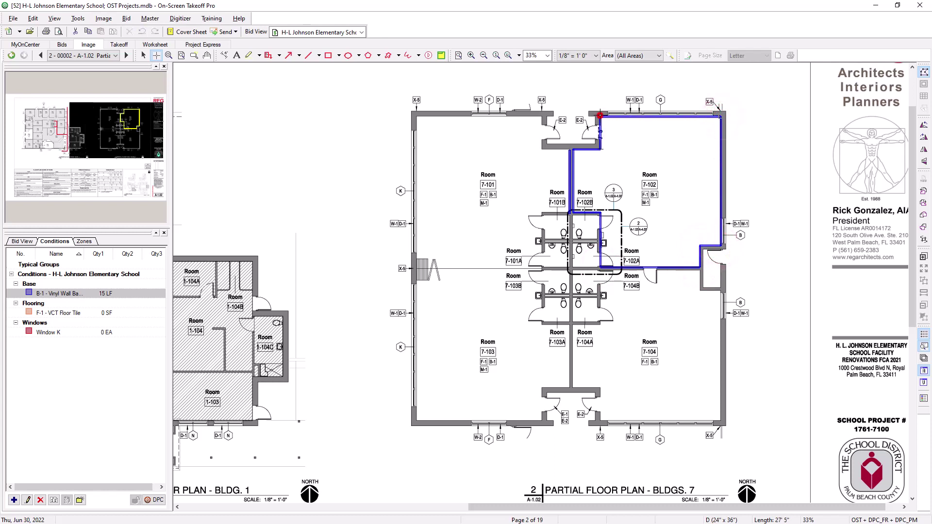
double_click(601, 116)
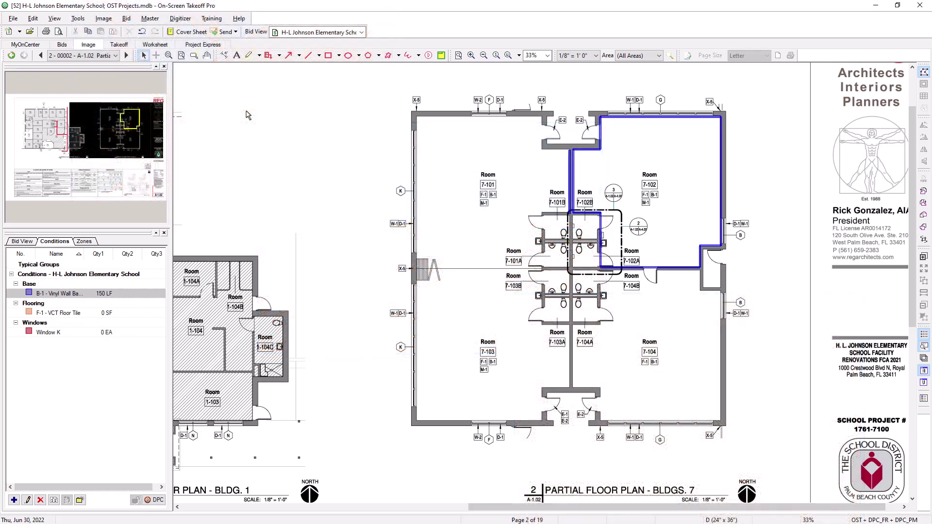
Outline rooms 7-102 and 7-102B corner by corner as an F-1 VCT Floor Tile area of 982 SF.
left_click(67, 315)
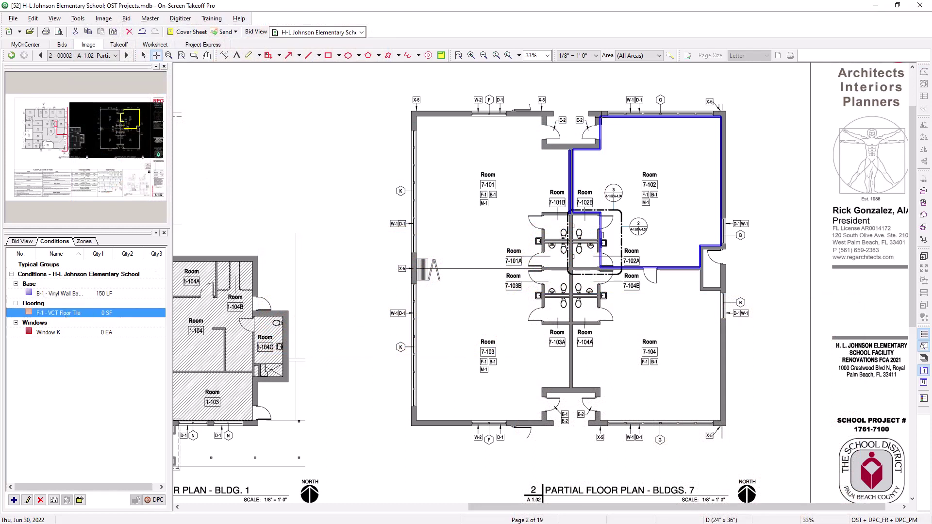
left_click(601, 117)
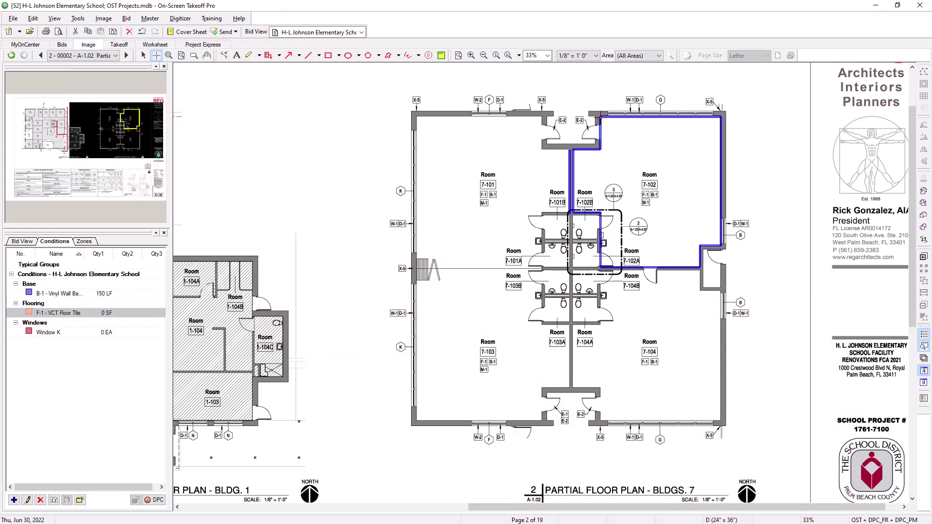
left_click(601, 150)
left_click(574, 151)
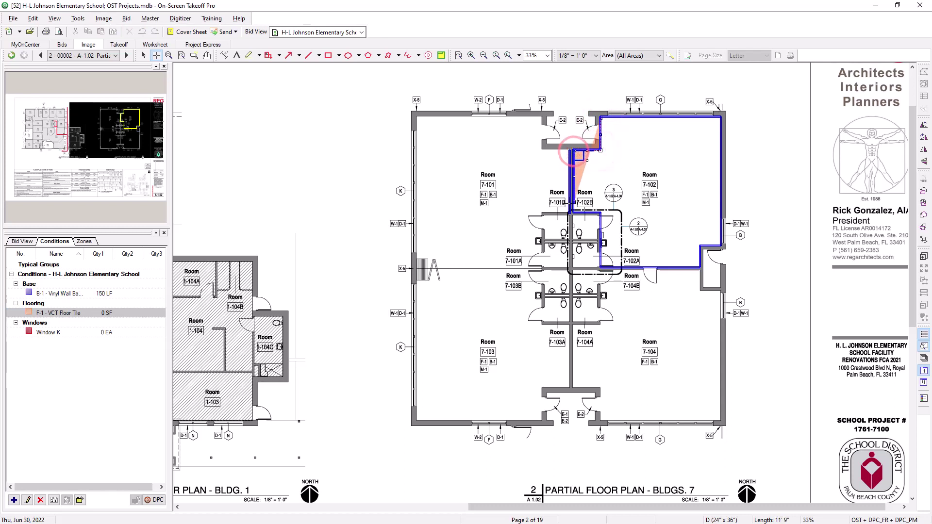
left_click(574, 212)
left_click(601, 212)
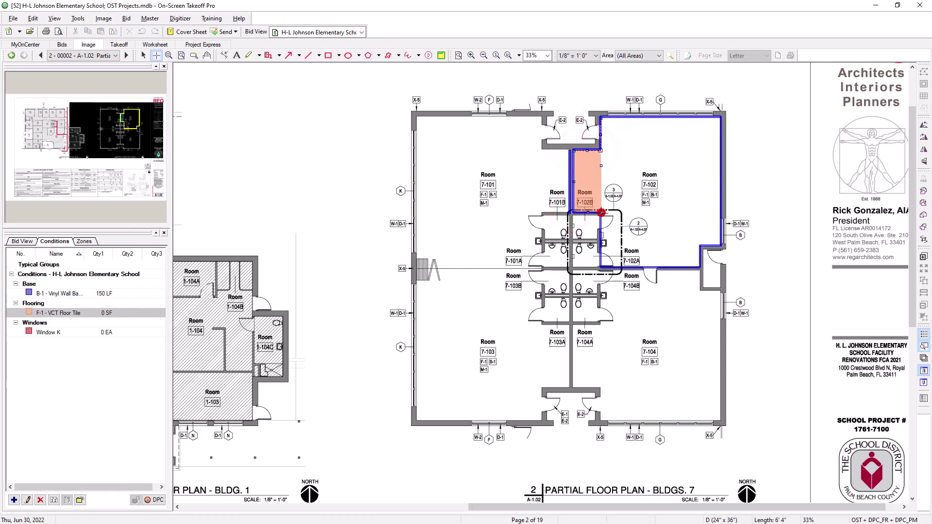
left_click(601, 266)
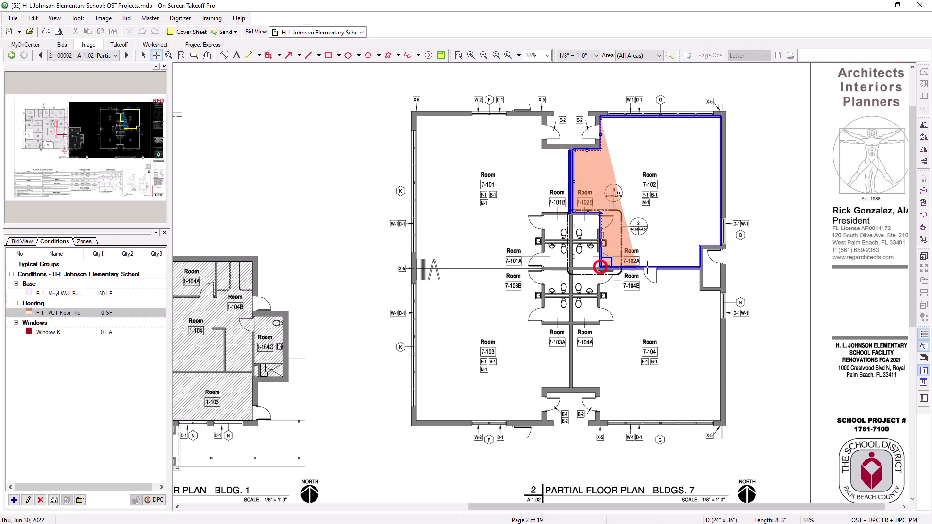
left_click(699, 266)
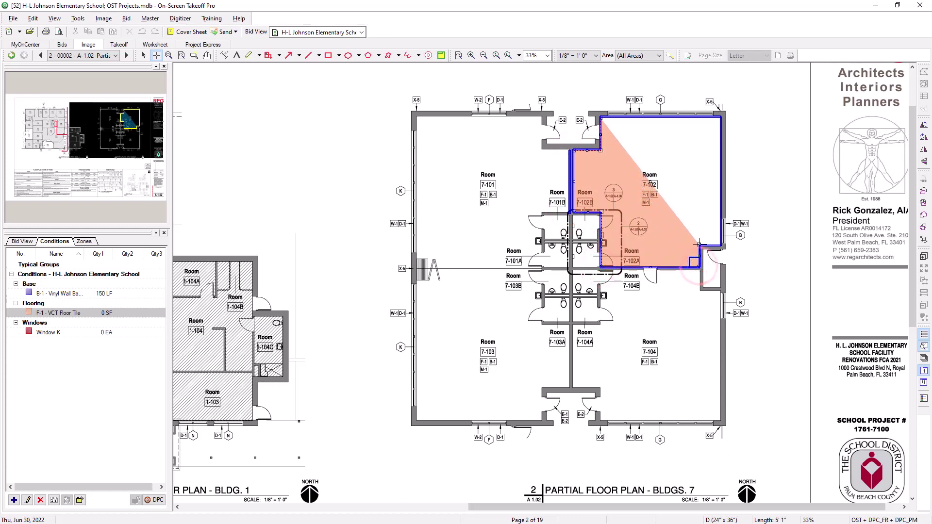
left_click(700, 244)
left_click(721, 244)
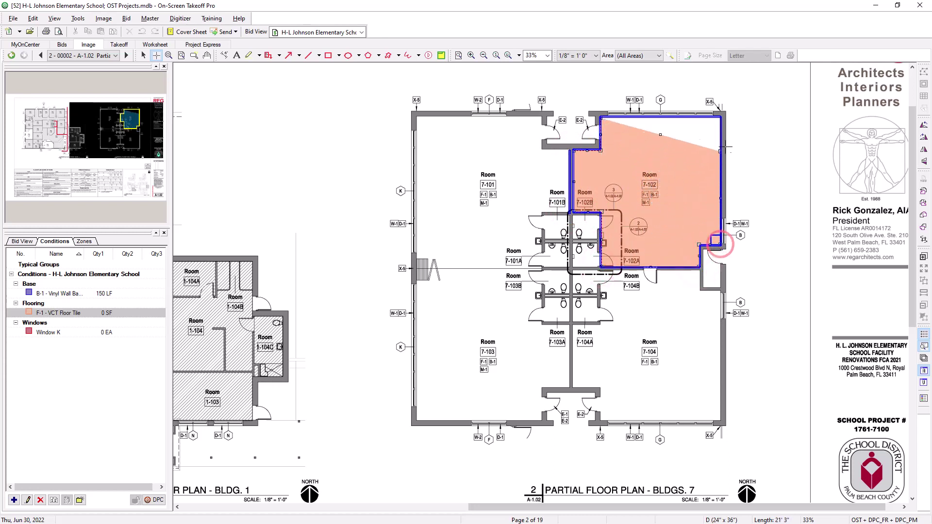
double_click(721, 117)
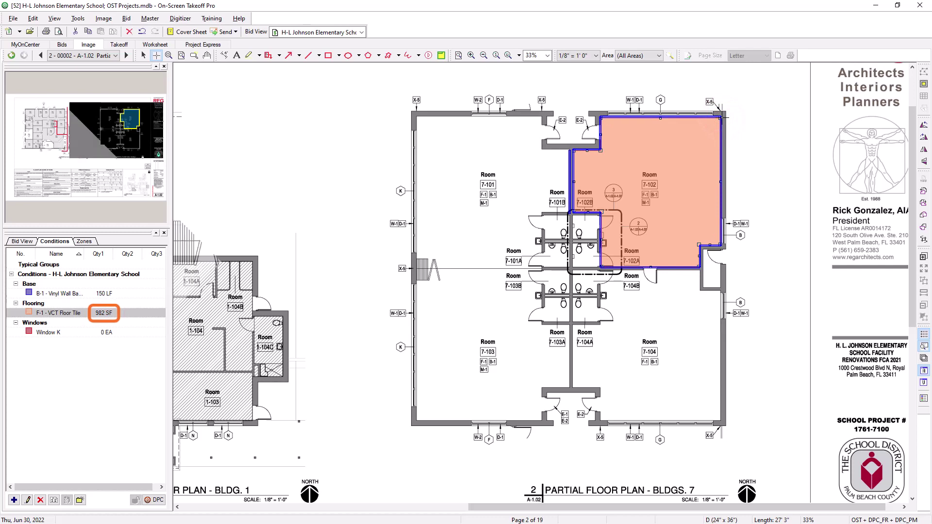
Add the toilet room as a rectangular F-1 area, raising the total to 1,014 SF.
scroll(644, 293, "up", 4)
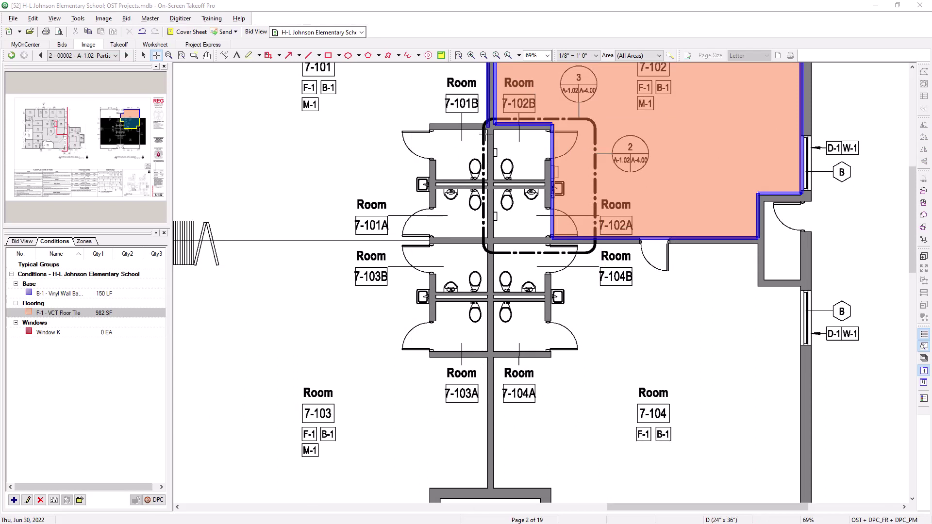
left_click_drag(494, 130, 547, 181)
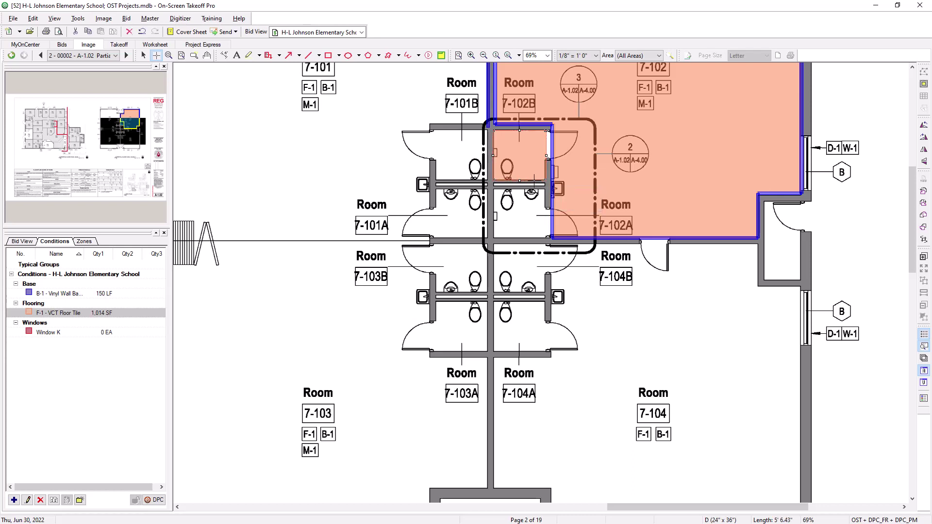
scroll(534, 181, "down", 3)
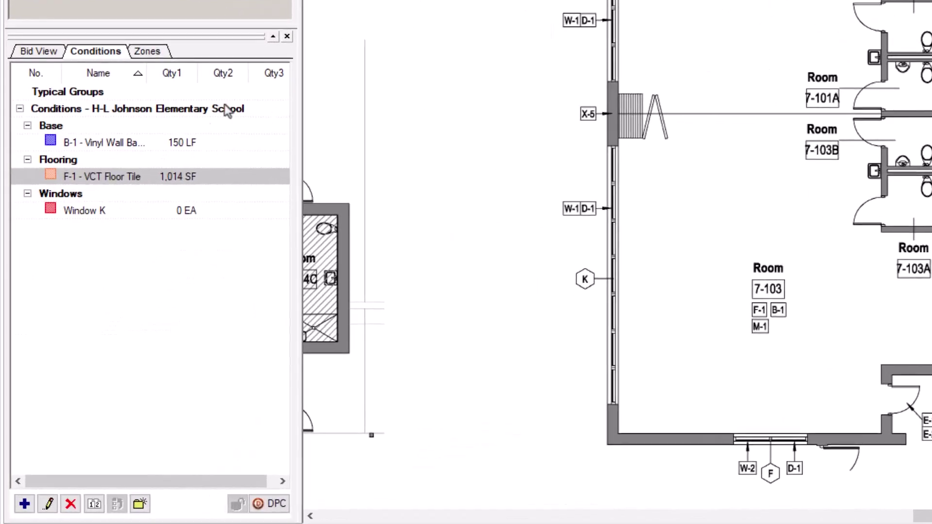
Count two Window K windows on the left wall for 2 EA, then open the Training menu.
left_click(110, 213)
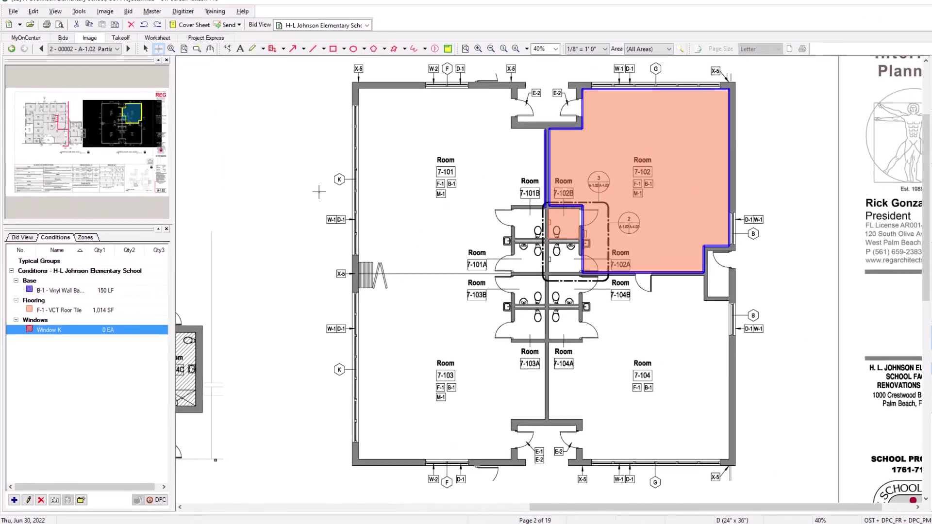
left_click(352, 184)
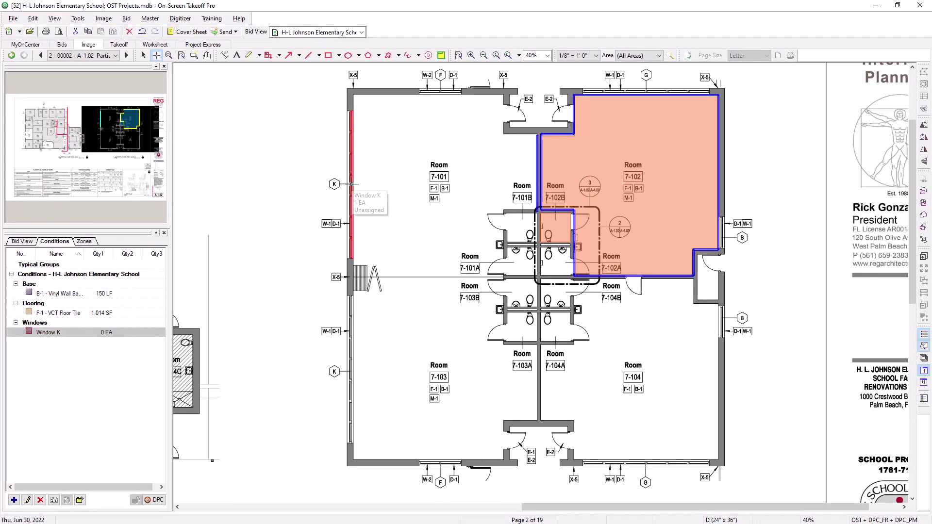
left_click(351, 370)
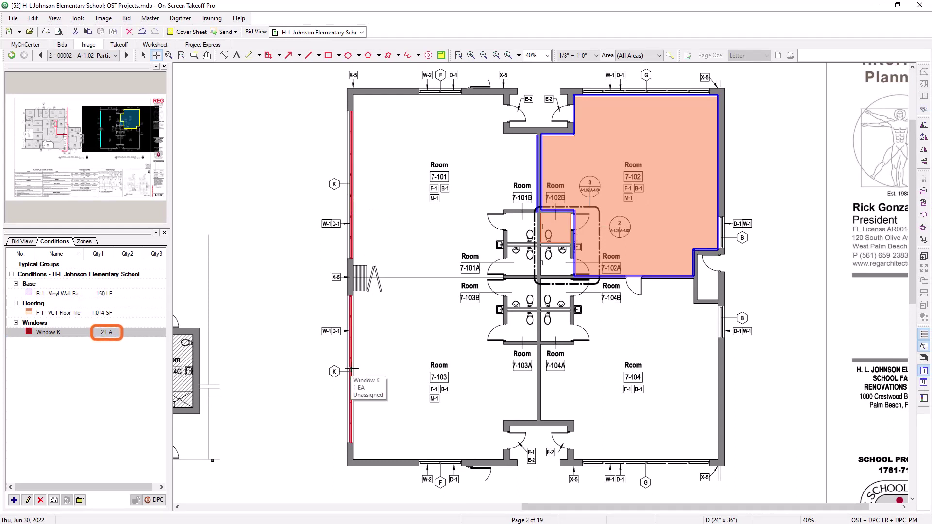
key("Escape")
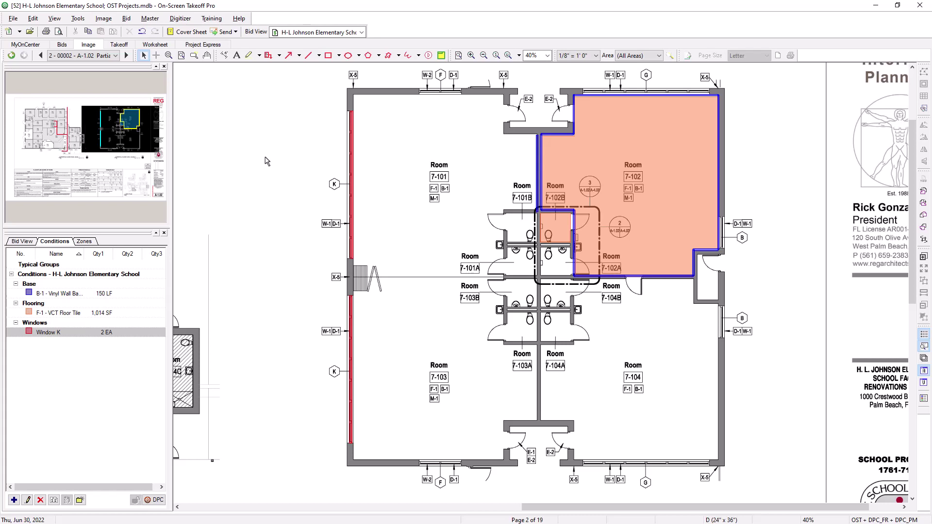
left_click(214, 19)
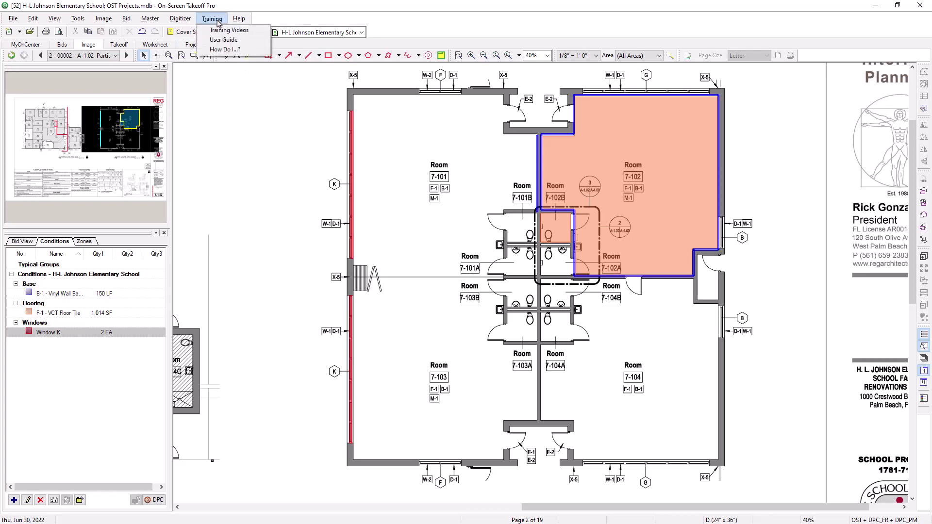